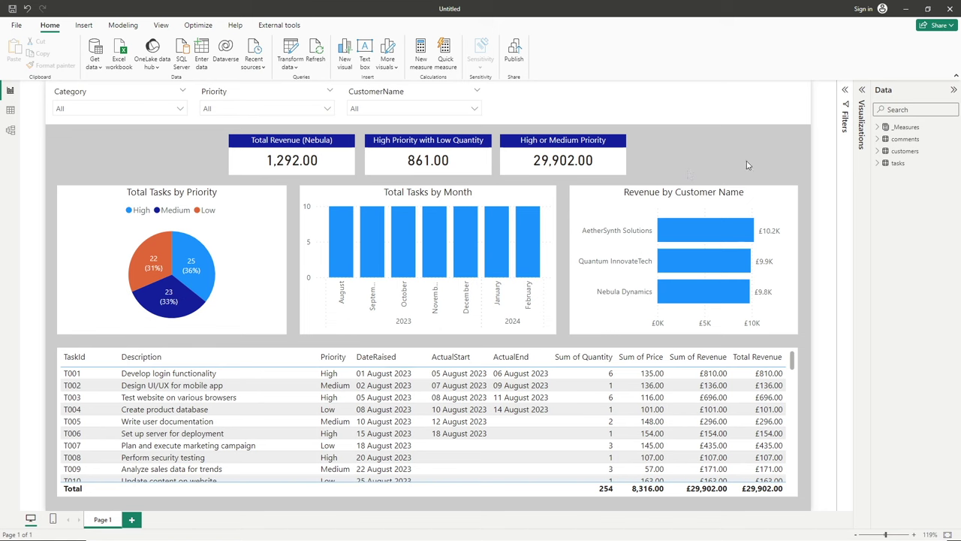
Expand the _Measures table in the Data pane and widen the pane so measure names fit.
click(877, 129)
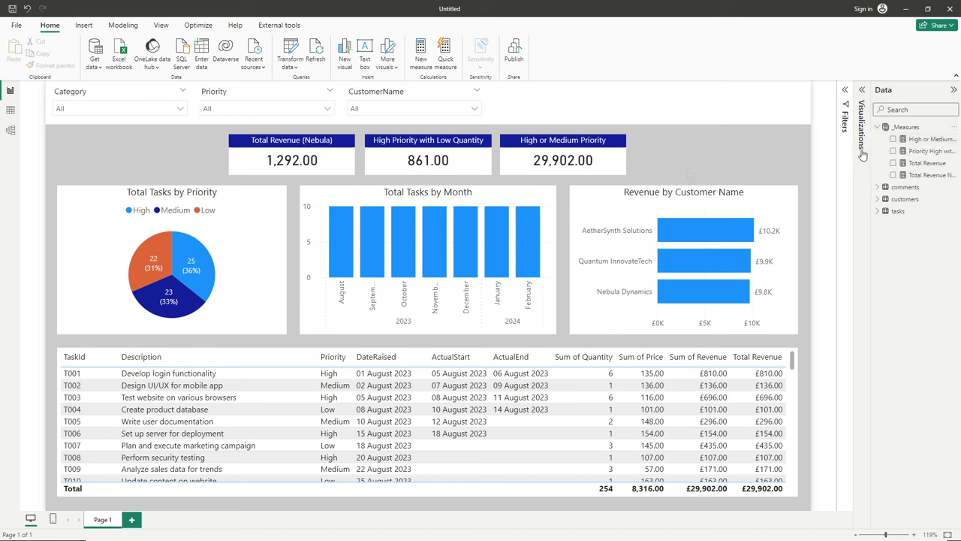
drag(872, 159, 838, 160)
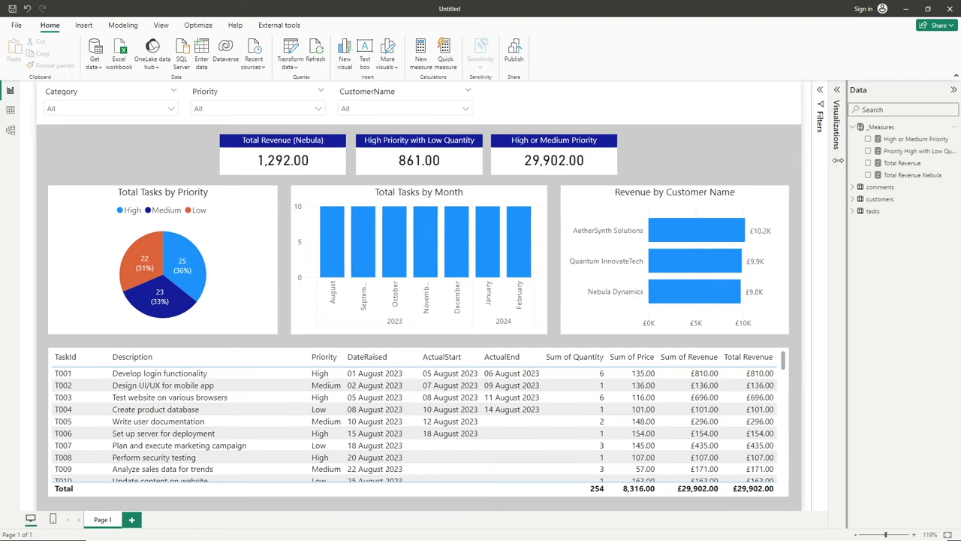
click(952, 140)
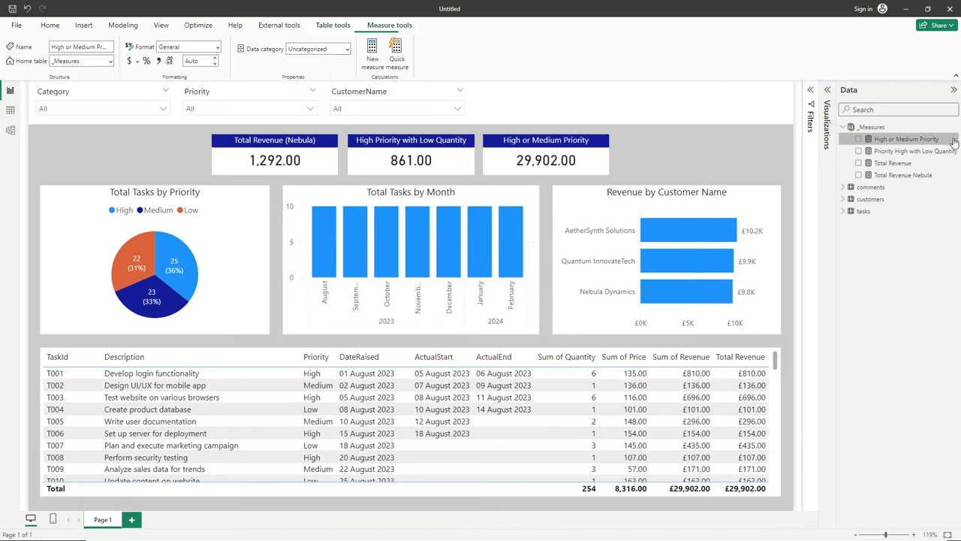
key(Escape)
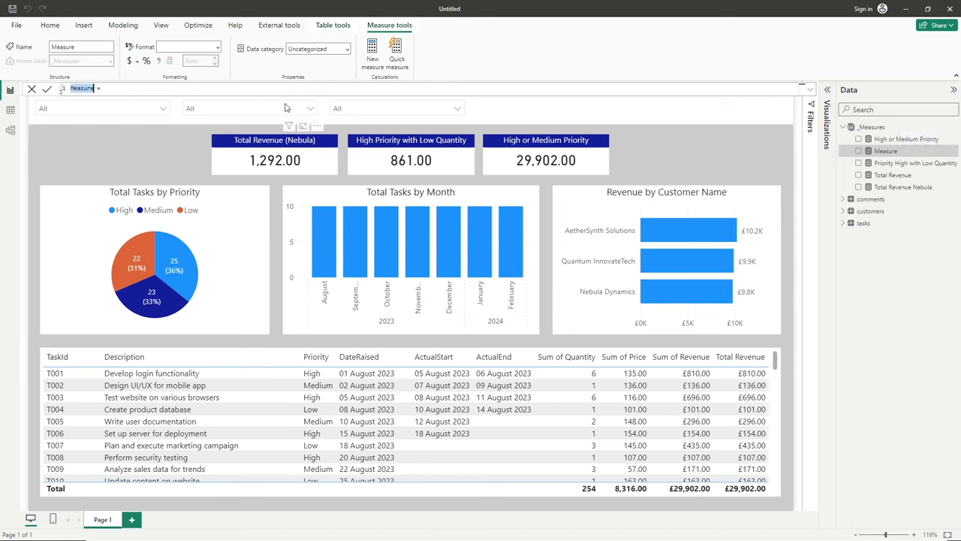
Name the new measure 'Variable Test' with the formula 1 + 1 and commit it.
text(Variable Test)
key(End)
text(+ 1)
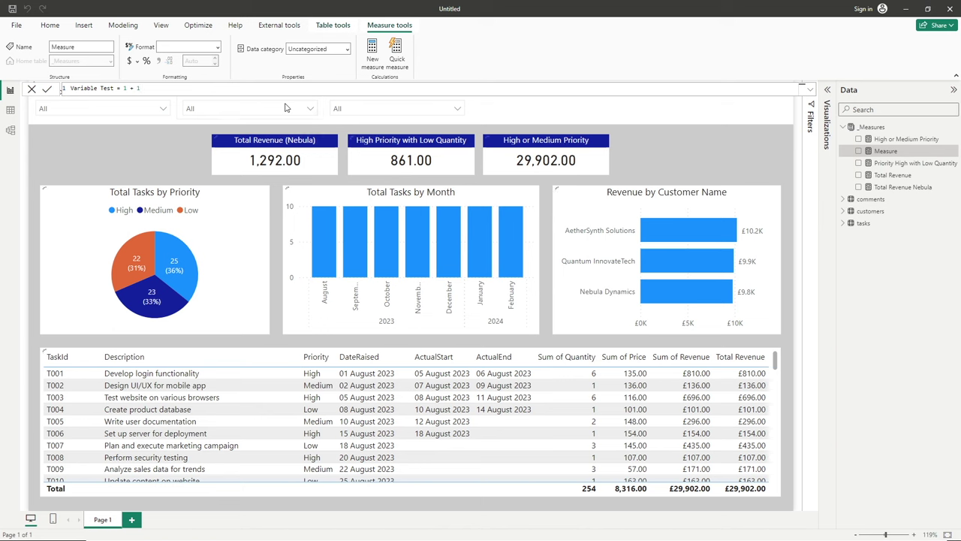
key(Return)
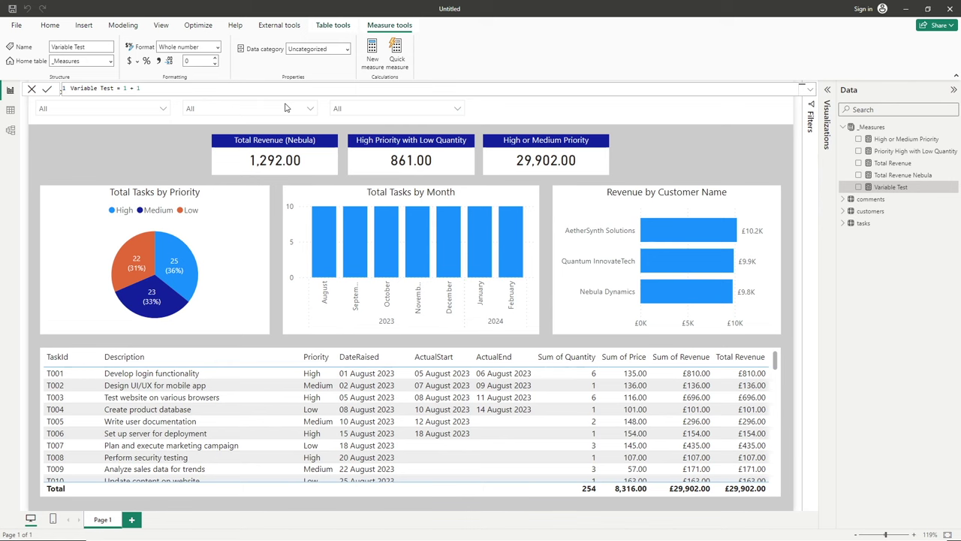
click(83, 151)
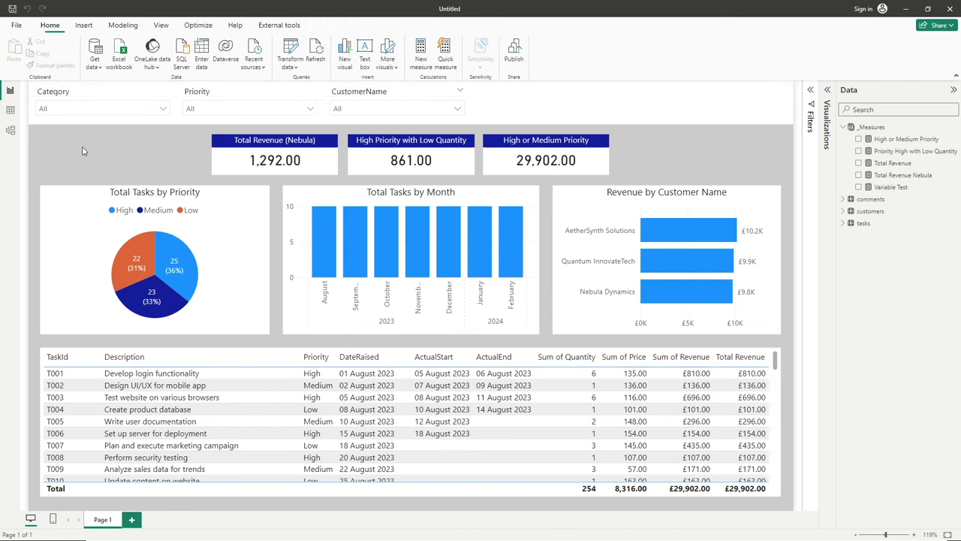
Add a small card showing Variable Test at the report's top-left, above the pie chart.
click(828, 91)
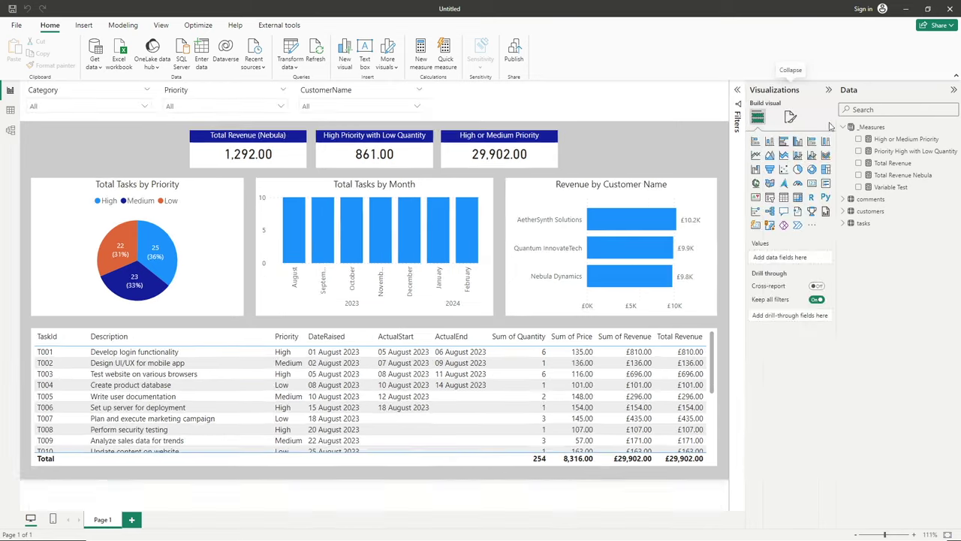
click(813, 185)
drag(187, 184, 143, 178)
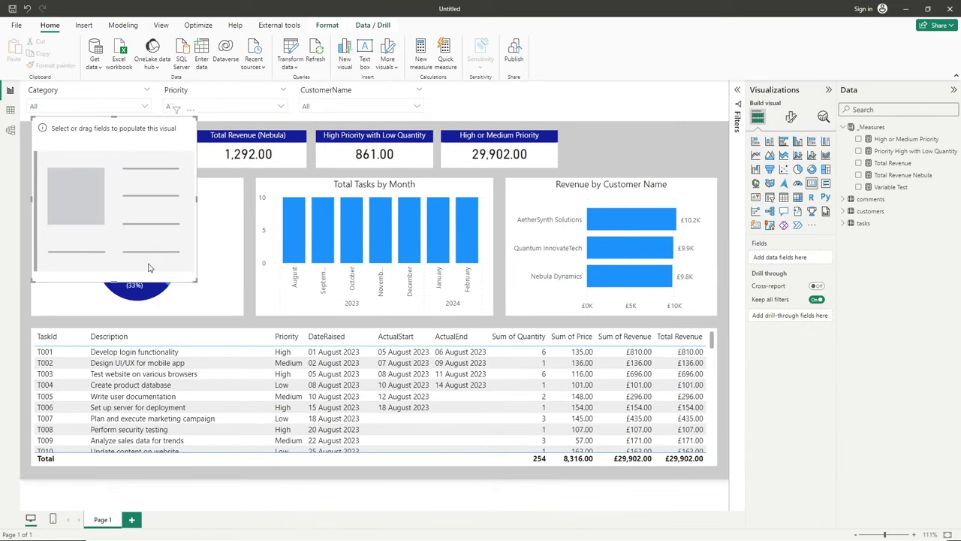
drag(197, 280, 163, 195)
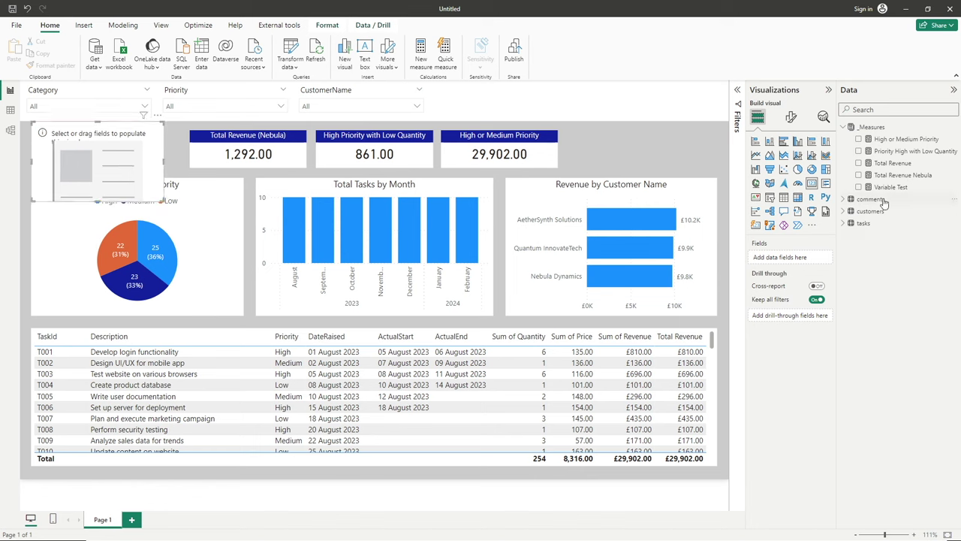
drag(895, 187, 775, 261)
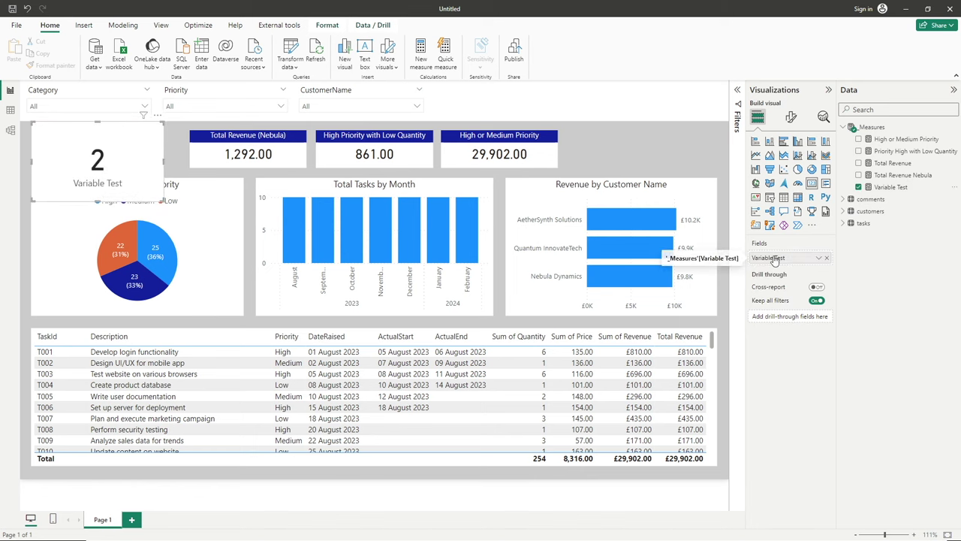
drag(98, 197, 145, 164)
Set the card's callout value font size to 20.
click(791, 117)
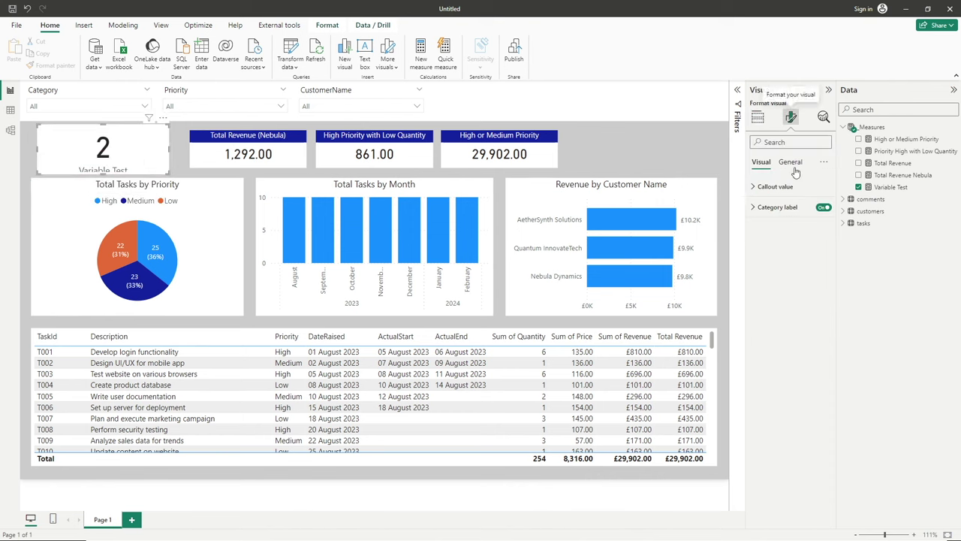
click(782, 187)
click(815, 221)
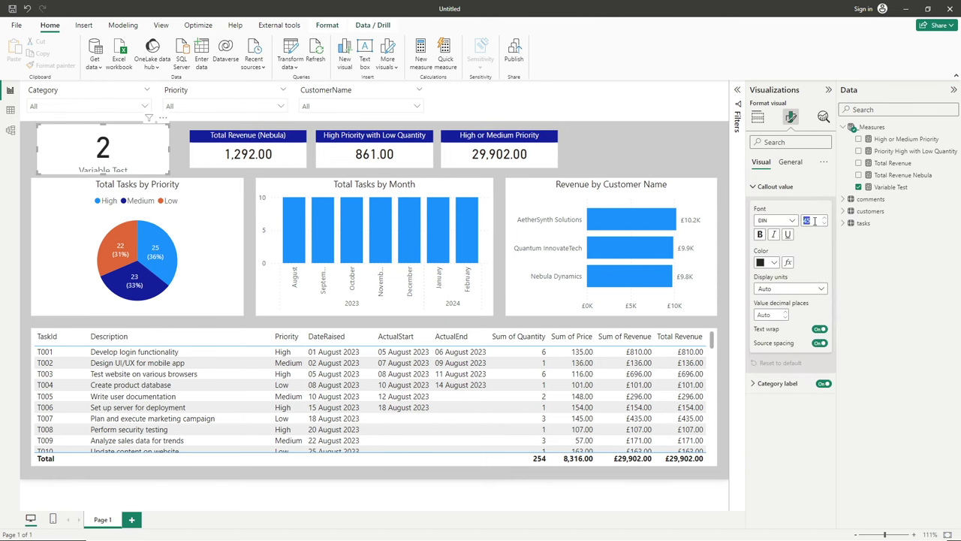
text(20)
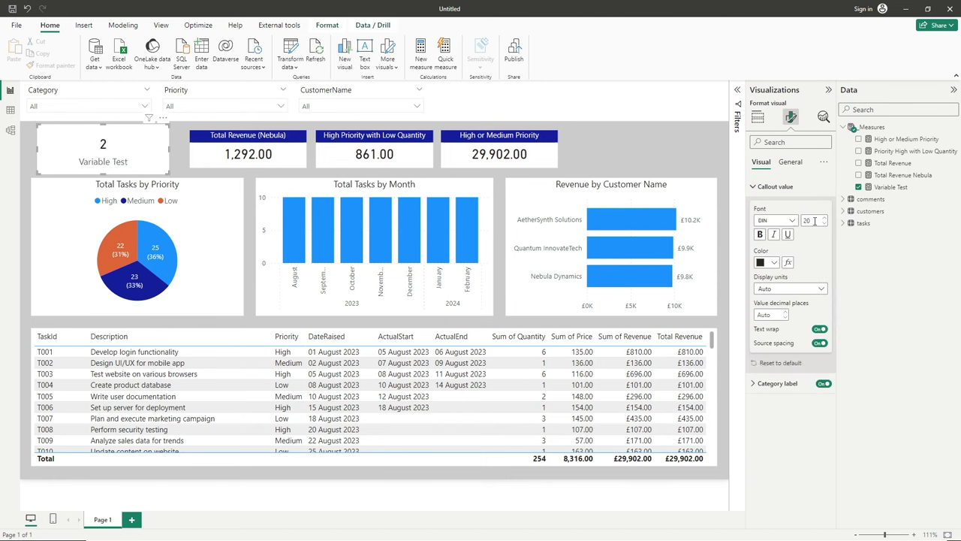
click(782, 187)
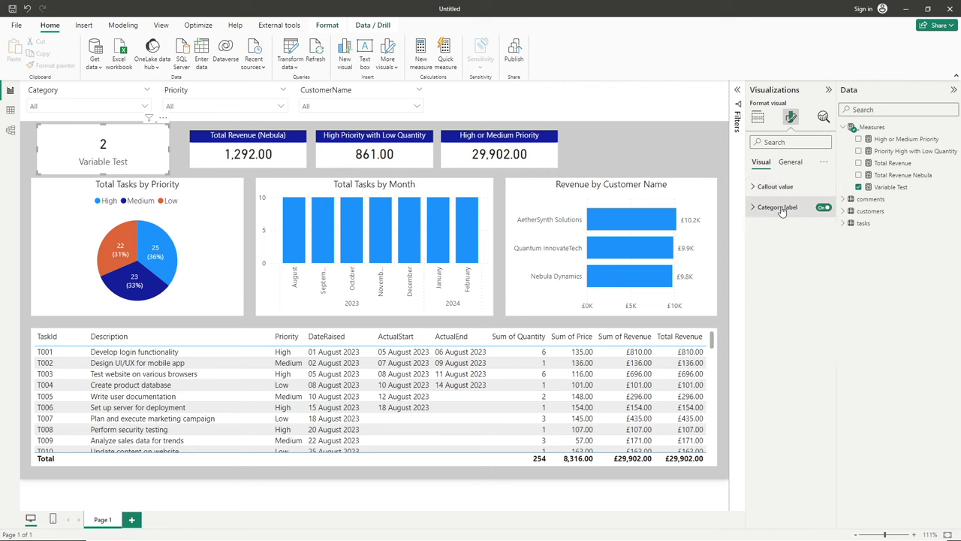
Reduce the card's category label font size to 9.
click(777, 207)
click(824, 244)
click(824, 244)
click(824, 244)
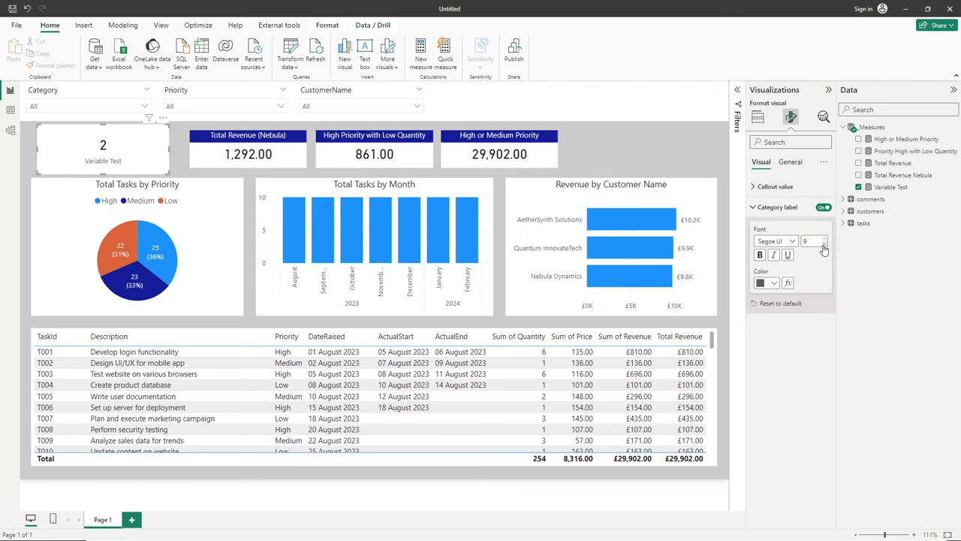
click(177, 164)
click(145, 161)
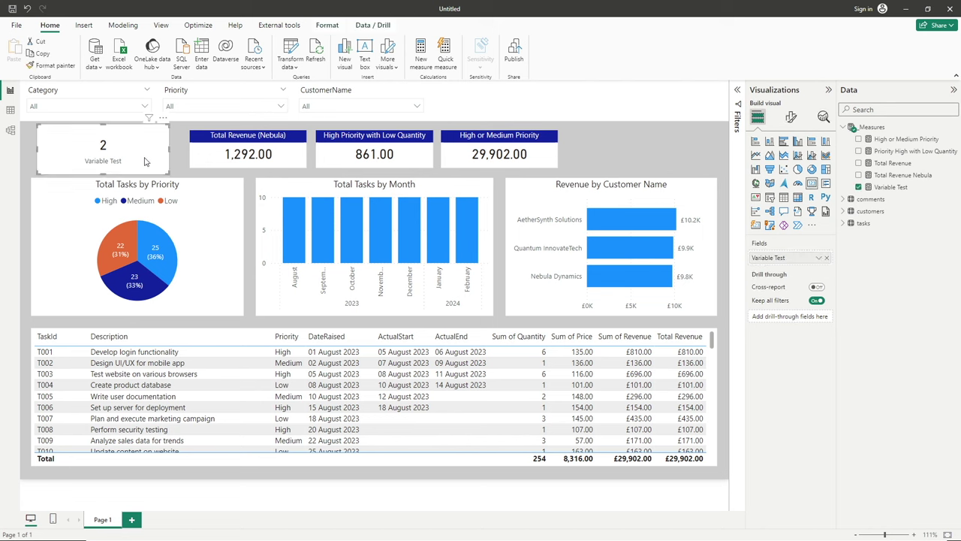
click(889, 187)
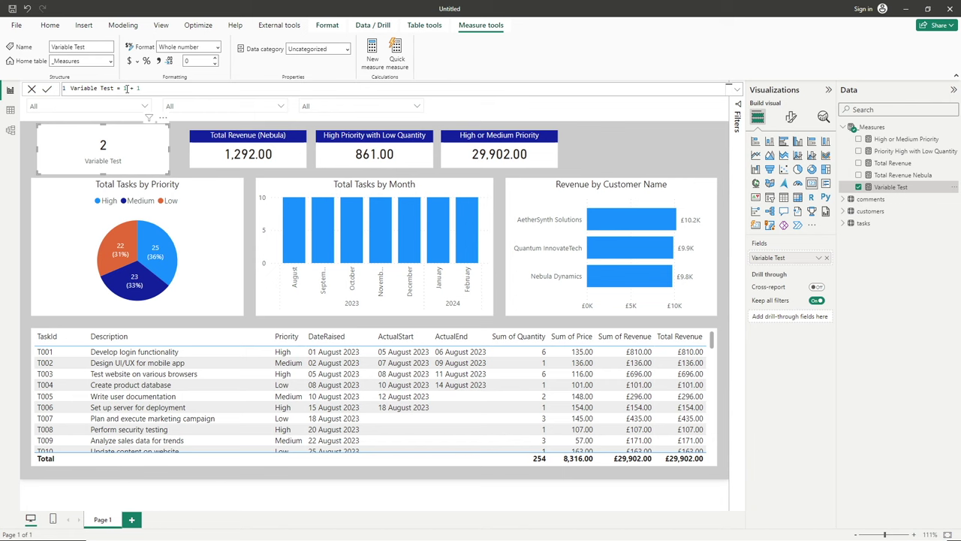
Delete the 1 + 1 body from the Variable Test formula, leaving an empty second line.
double_click(125, 88)
double_click(139, 88)
key(Left)
key(Left)
key(Left)
key(Left)
key(Left)
key(Delete)
key(Delete)
key(Delete)
key(Delete)
key(Delete)
key(alt+Return)
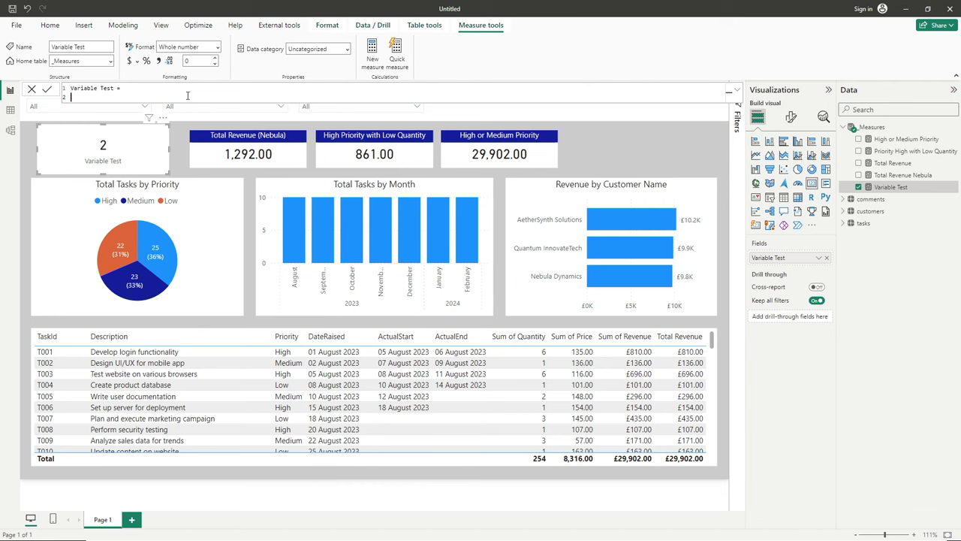
Declare VAR numberOne = 1 on the formula's second line.
text(VAR)
text(numberOne =)
drag(72, 97, 118, 97)
click(120, 96)
key(Return)
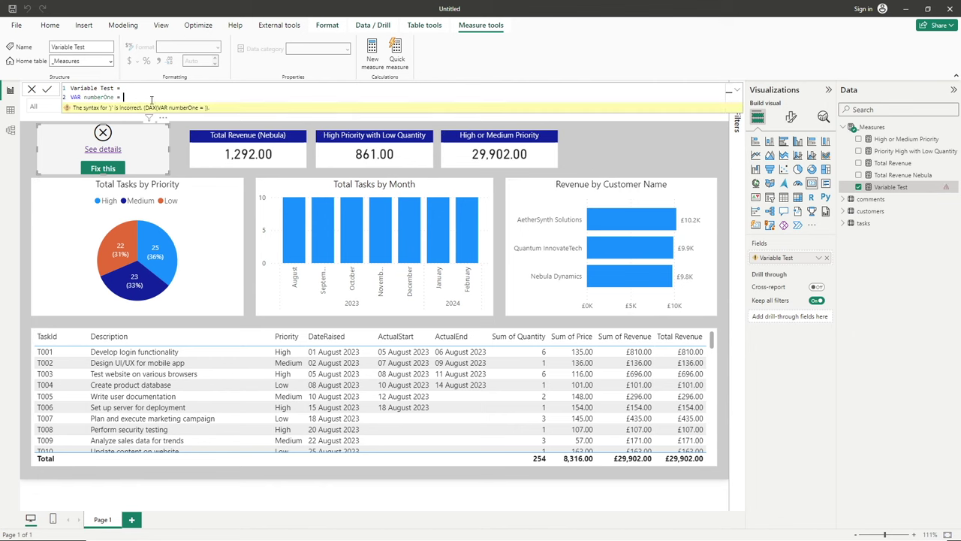
text(1)
Add VAR numberTwo = 1 on the next line and start a fourth line.
key(shift+Return)
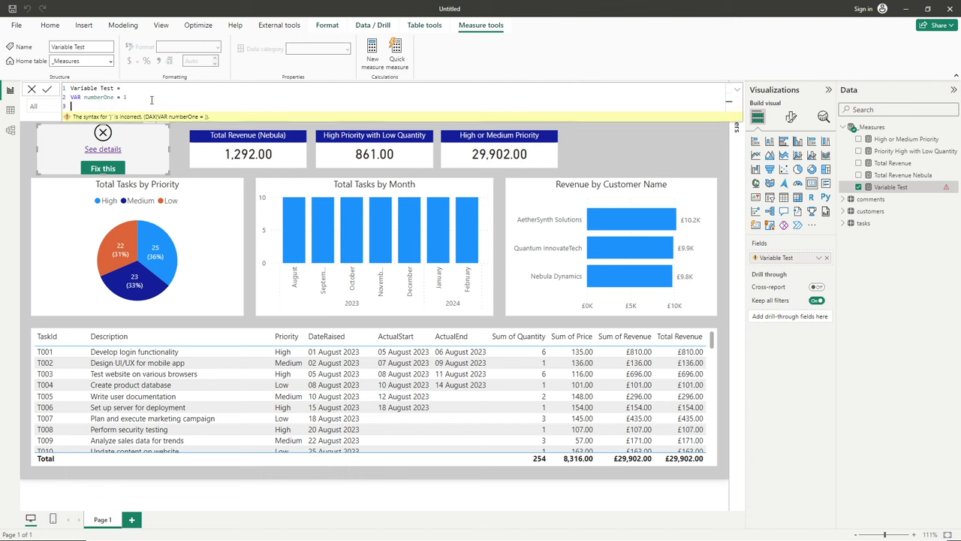
text(VAR numberTwo = 1)
key(shift+Return)
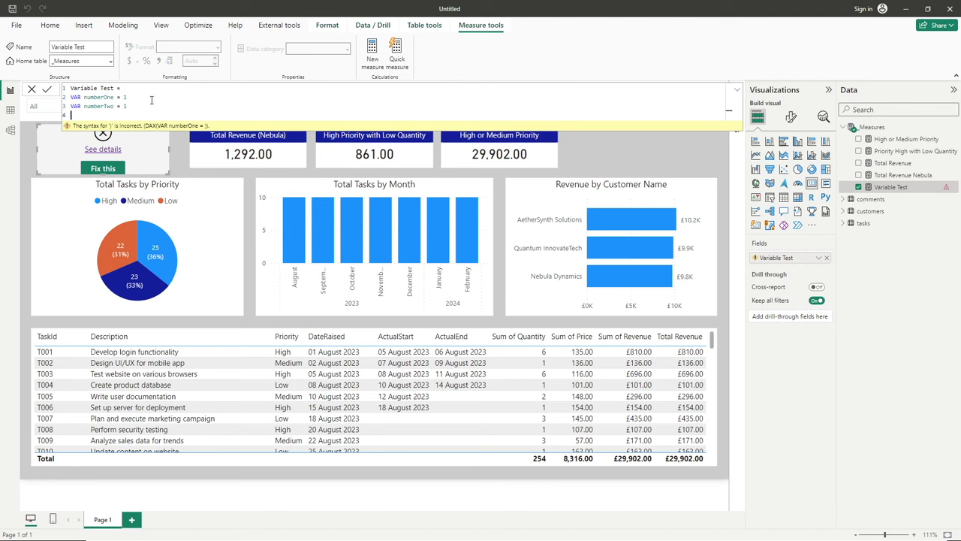
Add RETURN with an indented numberOne + numberTwo expression, using autocomplete.
text(RETURN)
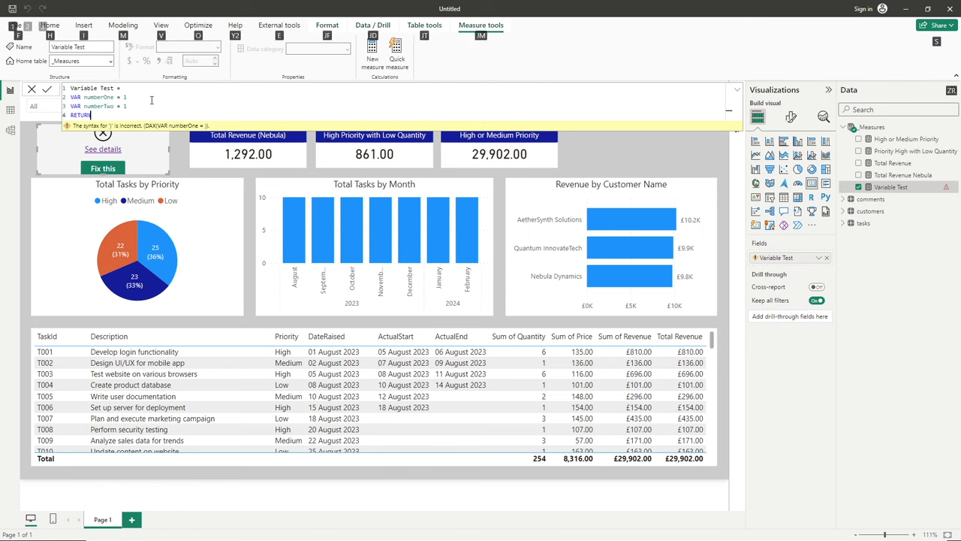
key(shift+Return)
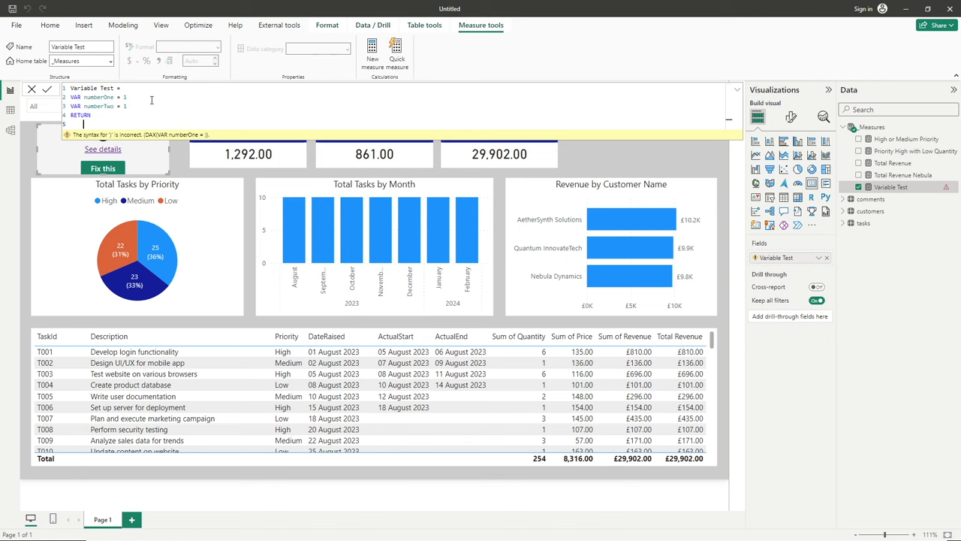
key(Tab)
text(n)
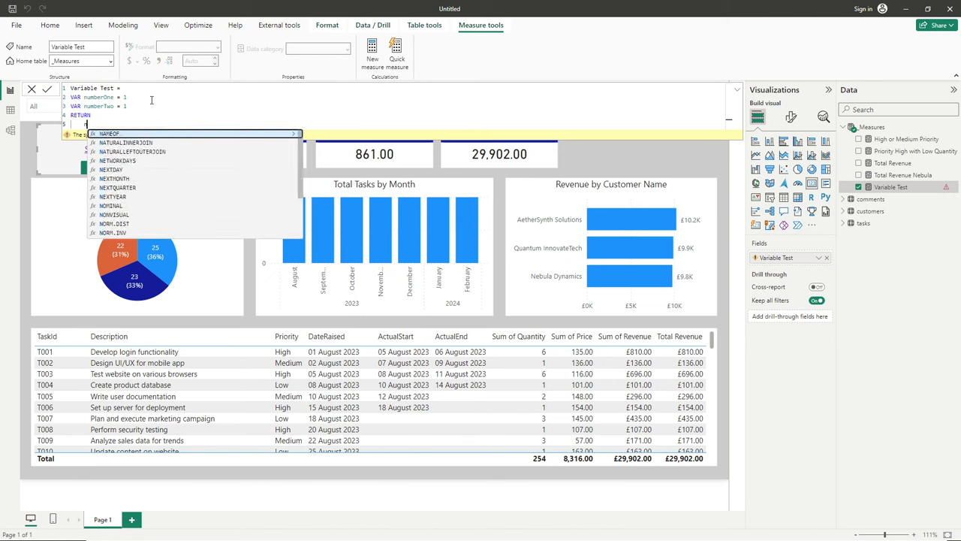
text(umber)
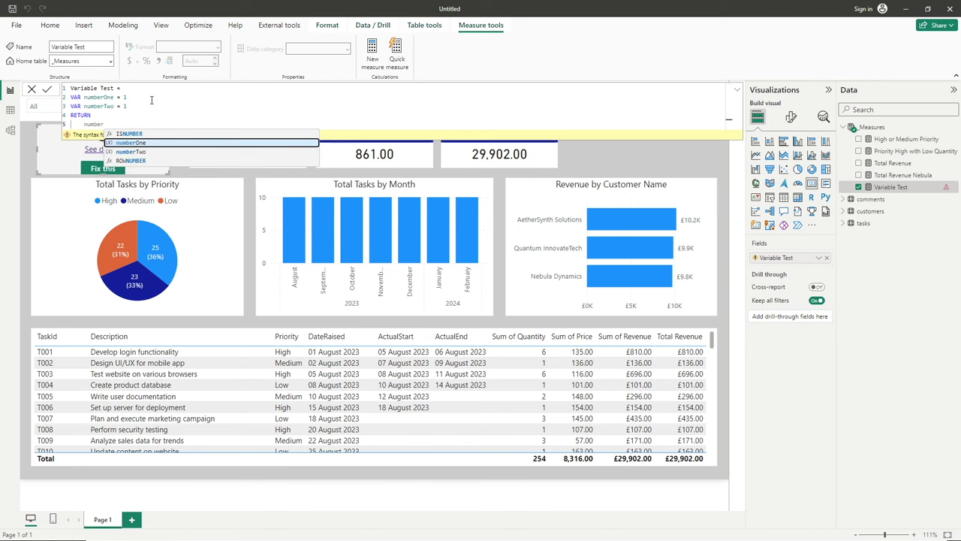
key(Tab)
text(+)
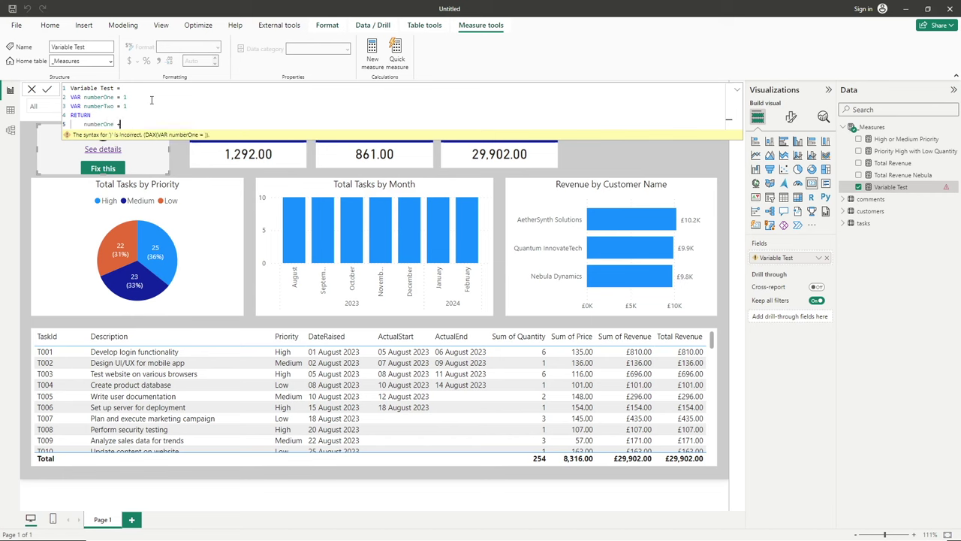
text( Number)
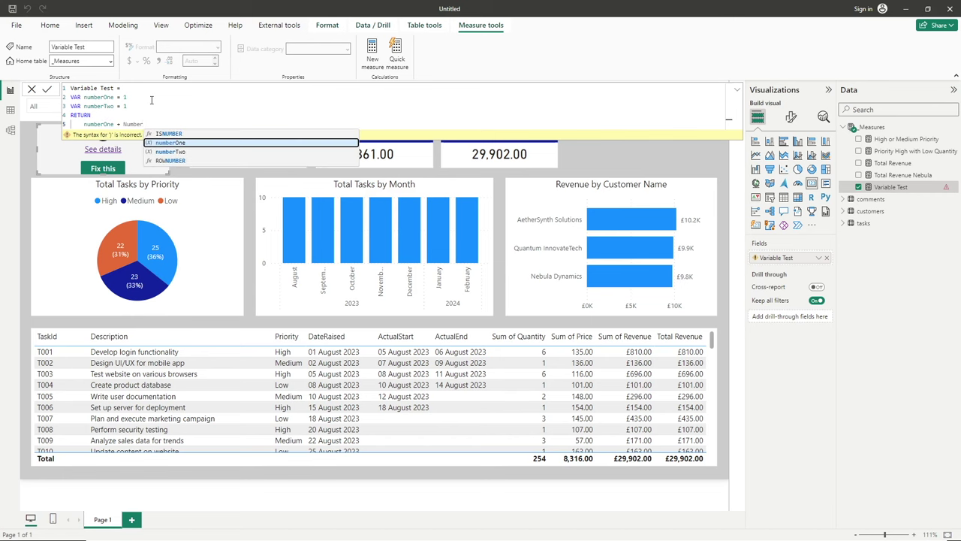
key(Down)
Commit the measure, change numberTwo to 4 so the card shows 5, then clear numberOne's value.
key(Tab)
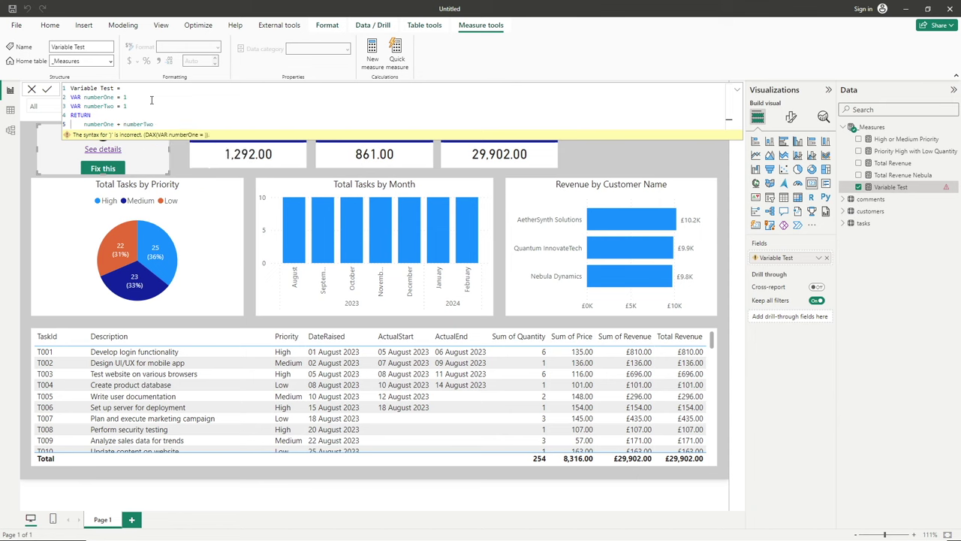
key(Return)
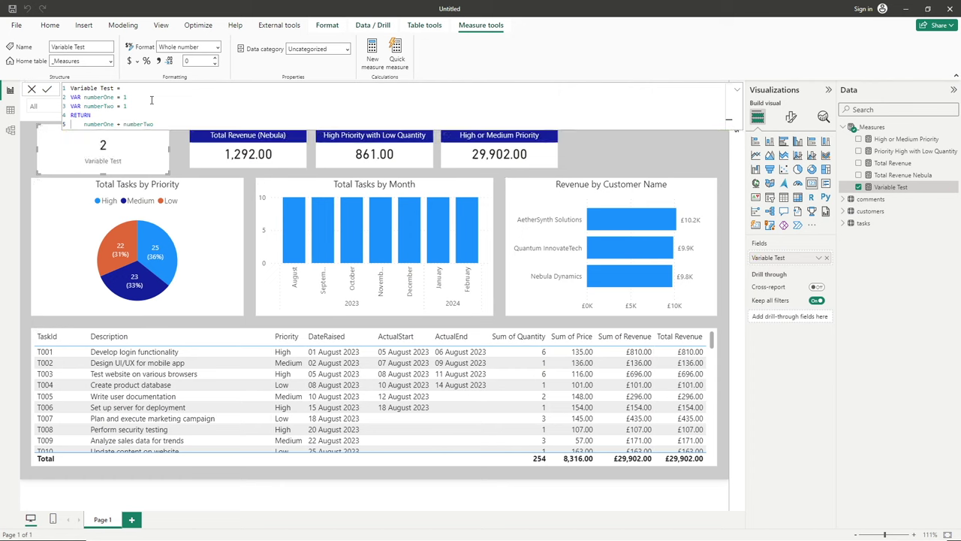
click(143, 105)
key(BackSpace)
text(4)
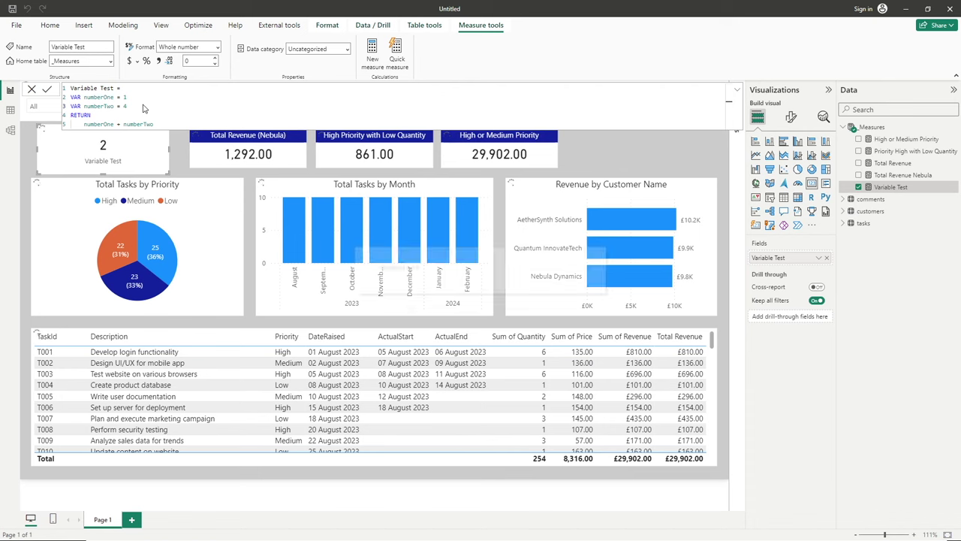
key(Return)
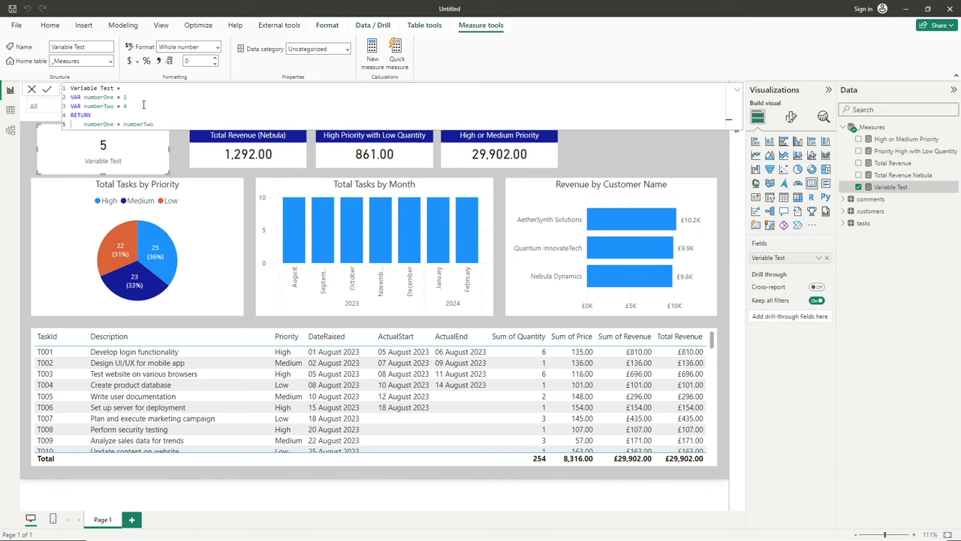
double_click(137, 97)
key(BackSpace)
Rename numberOne to NebulaRevenue = CALCULATE( SUM( tasks[Revenue] ), customers[CustomerName] = "Nebula Dynamics" ).
double_click(95, 98)
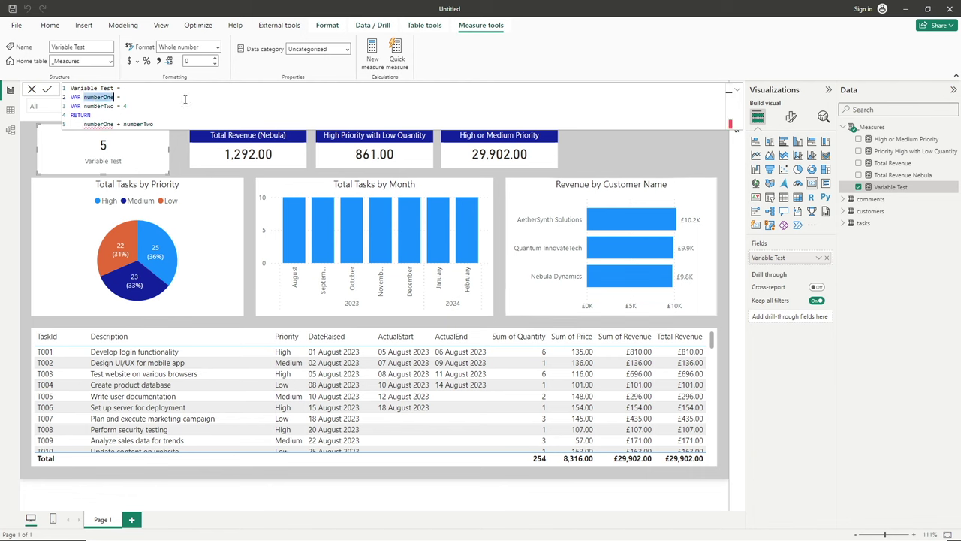
text(Nebula)
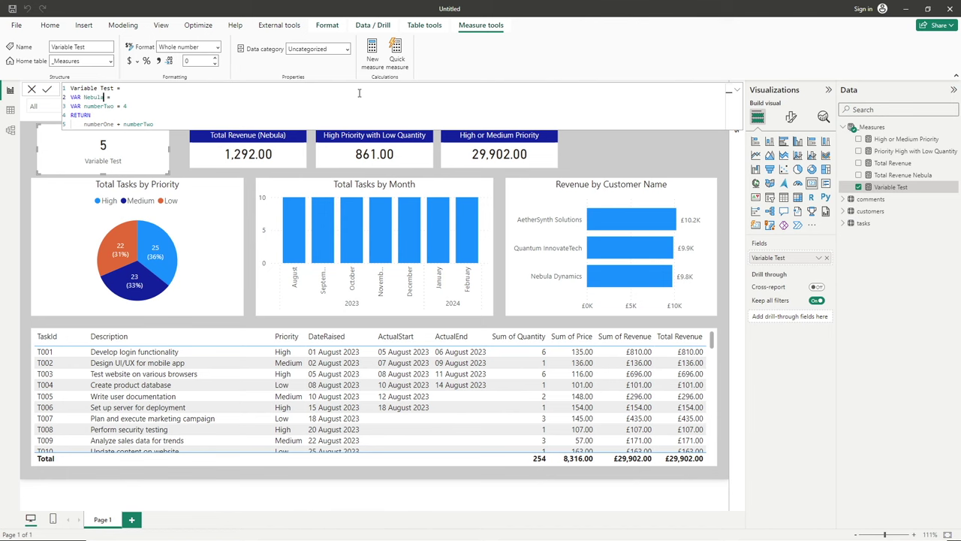
text(Revenue = CALCULATE()
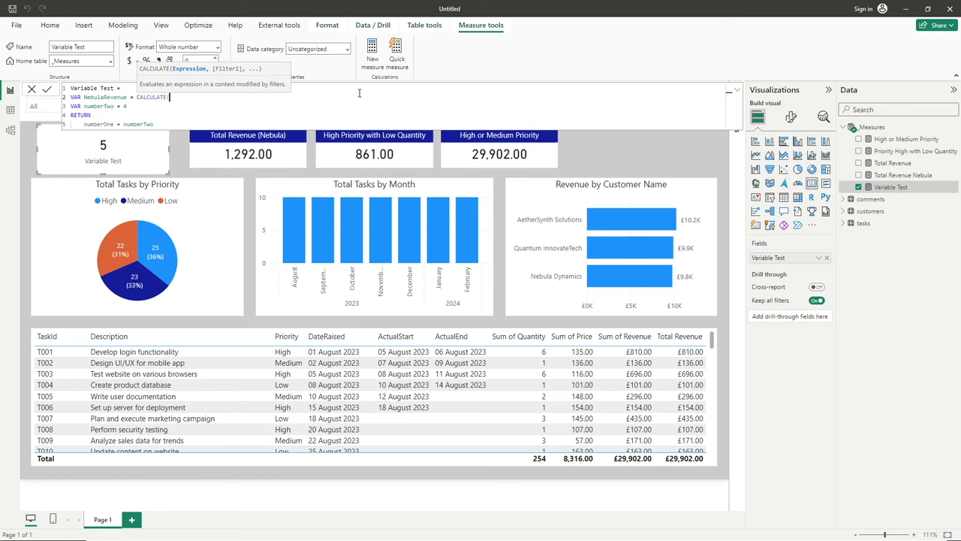
text(SUM)
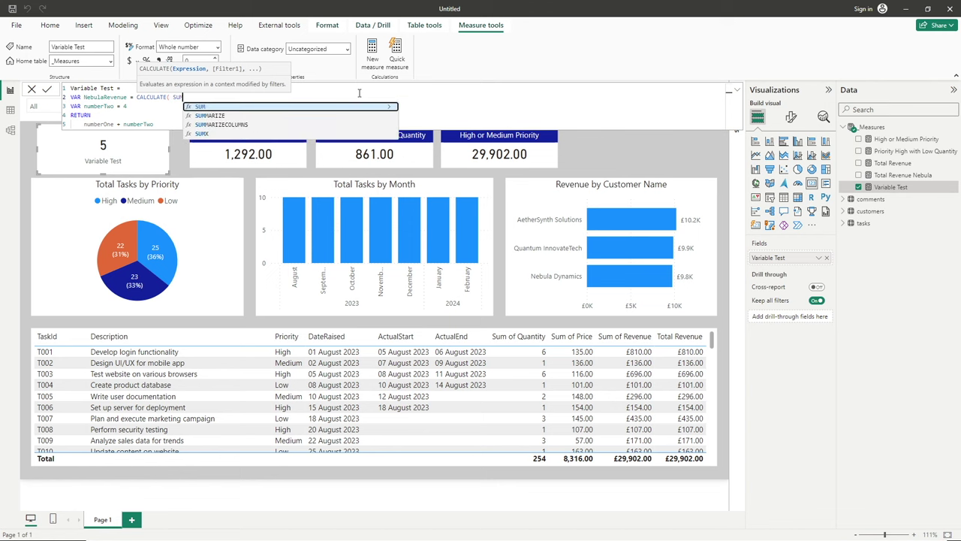
text(( tasks[Revenue])
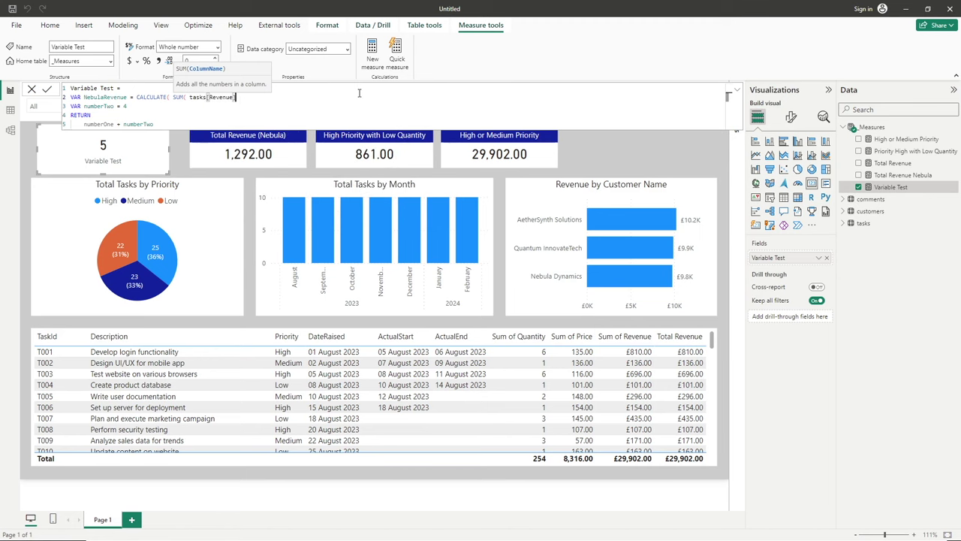
text( ) ,)
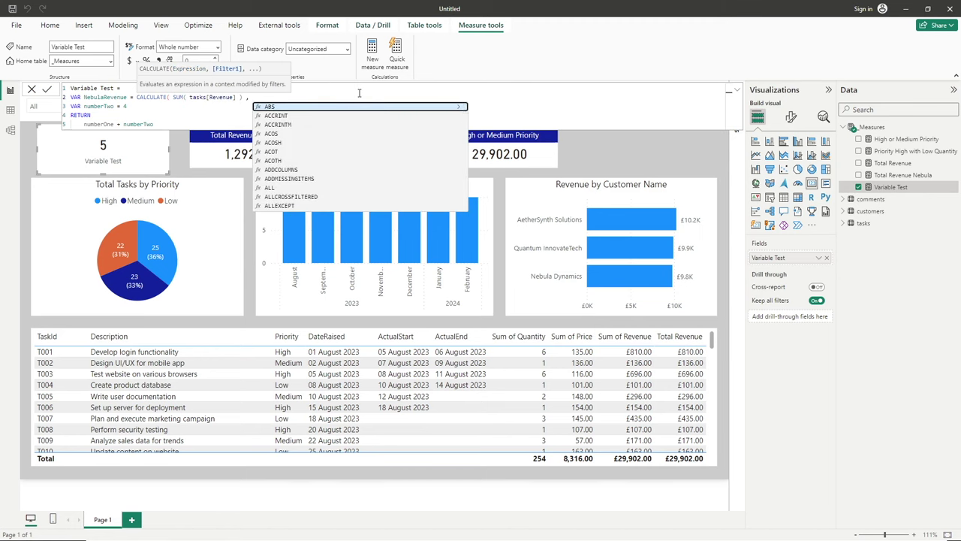
key(Escape)
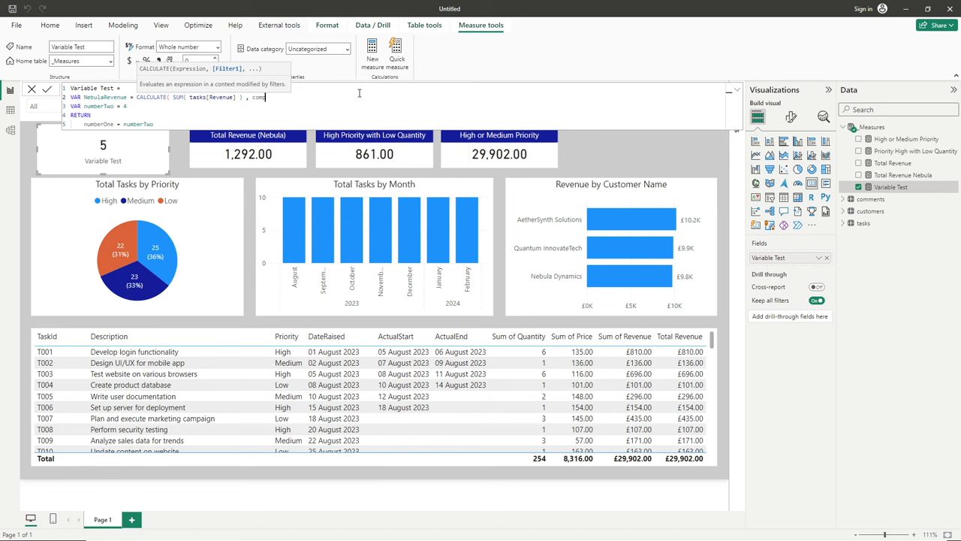
text(c)
key(BackSpace)
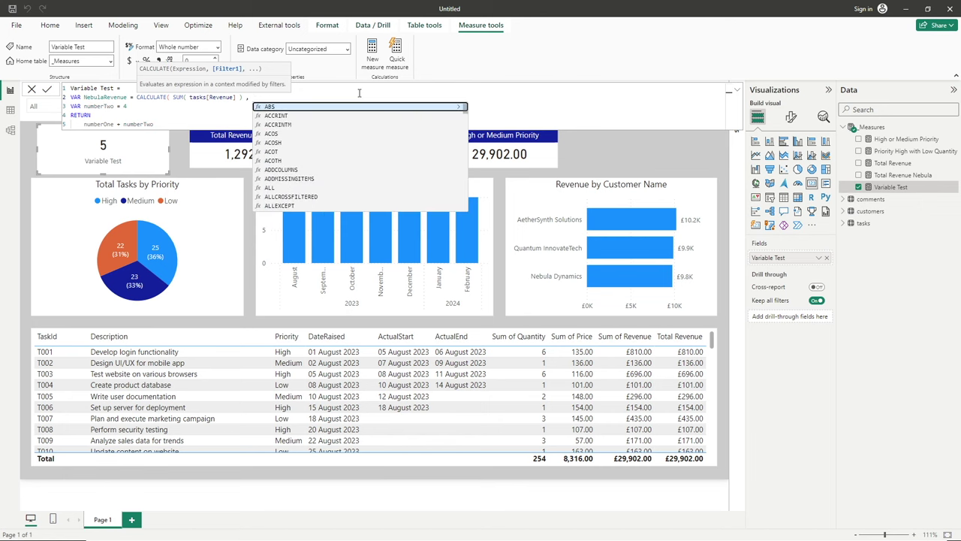
text(nam)
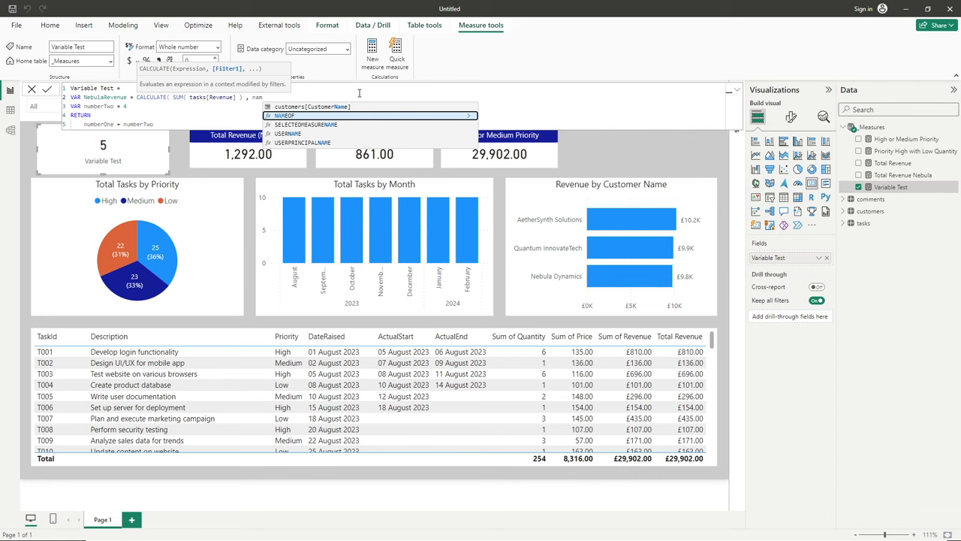
key(Up)
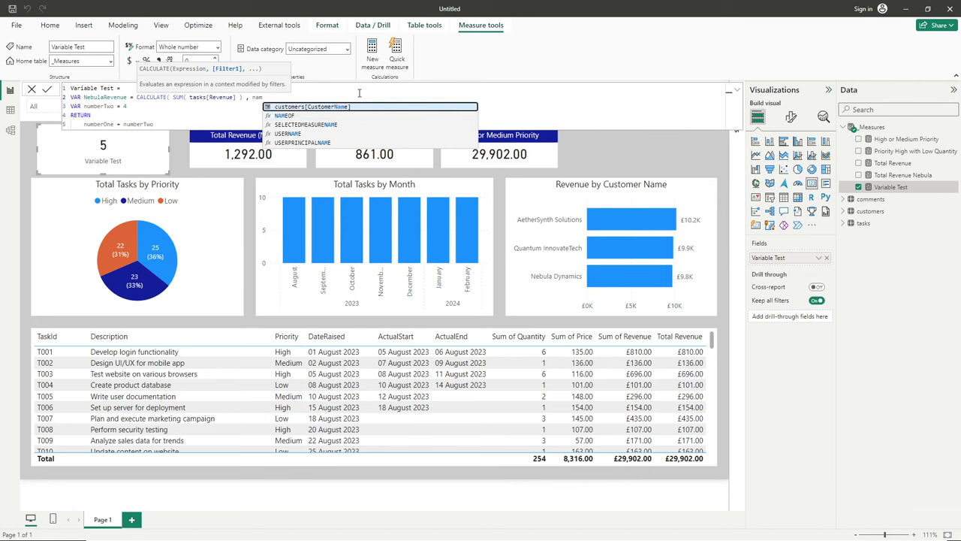
key(Tab)
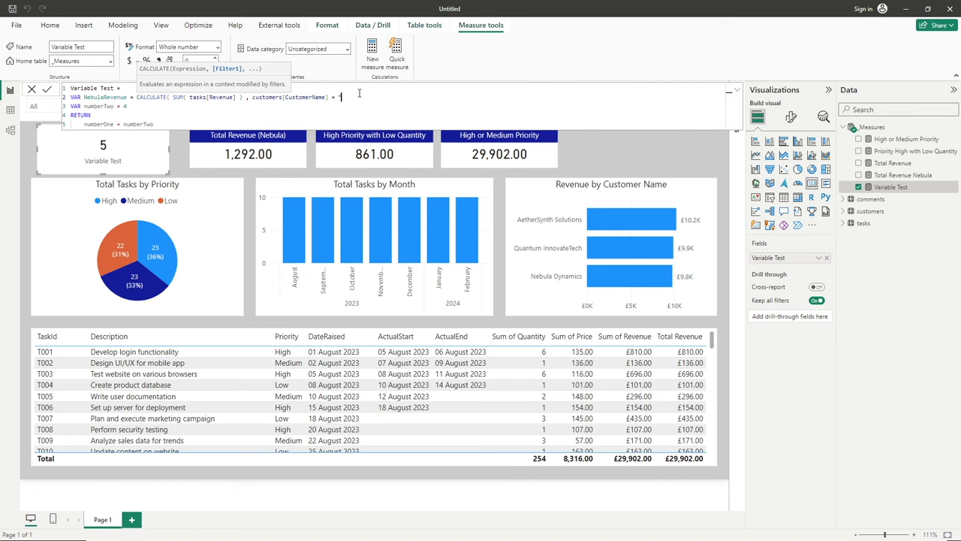
text(= "Nebula Dynamics" ))
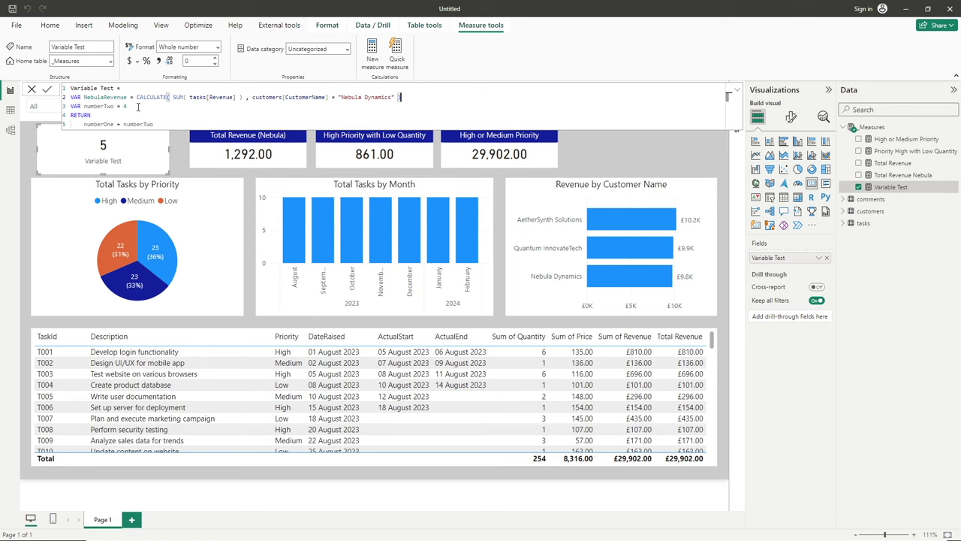
drag(136, 97, 453, 96)
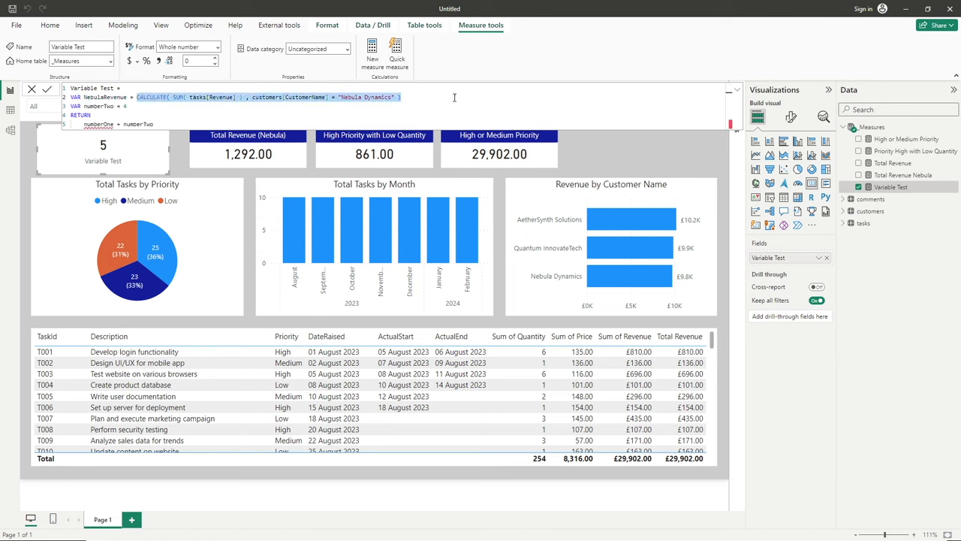
Copy the CALCULATE expression over line 3's 4 and change the customer to "Quantum InnovateTech".
key(ctrl+c)
double_click(126, 106)
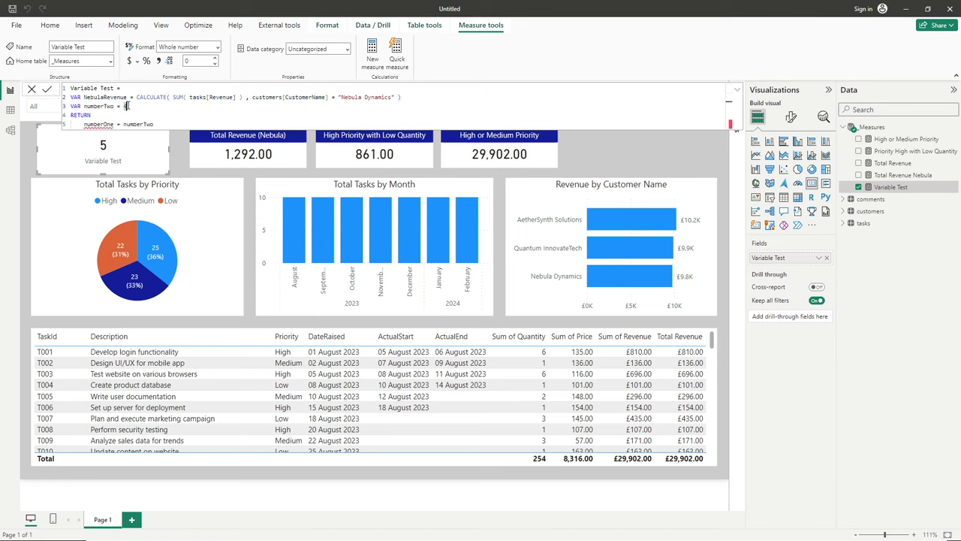
key(ctrl+v)
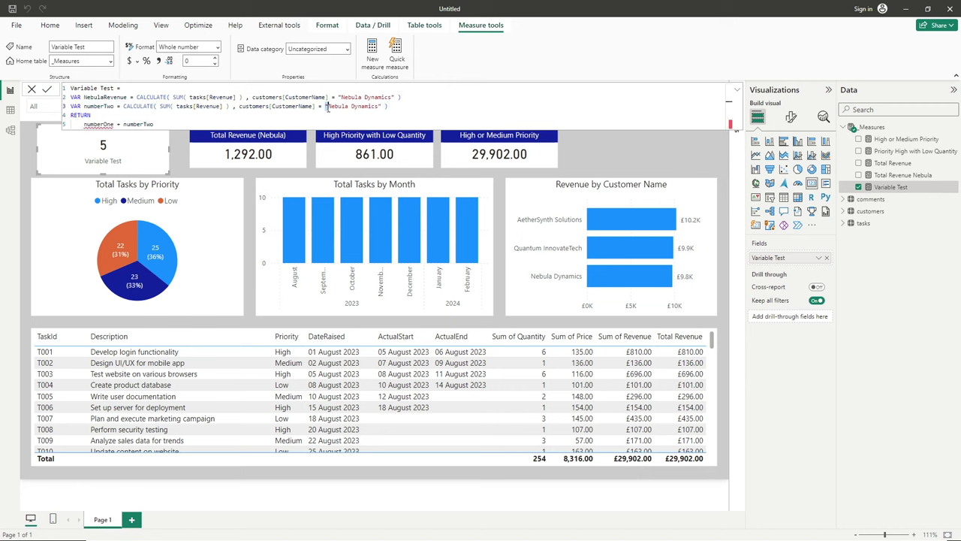
double_click(329, 107)
drag(329, 106, 379, 106)
text(Quan)
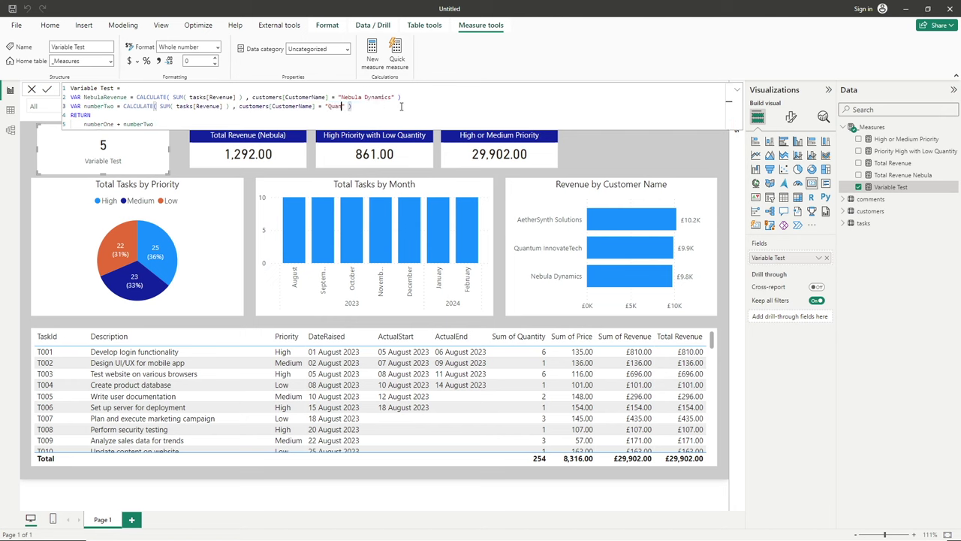
text(tum InnovateTech)
double_click(100, 106)
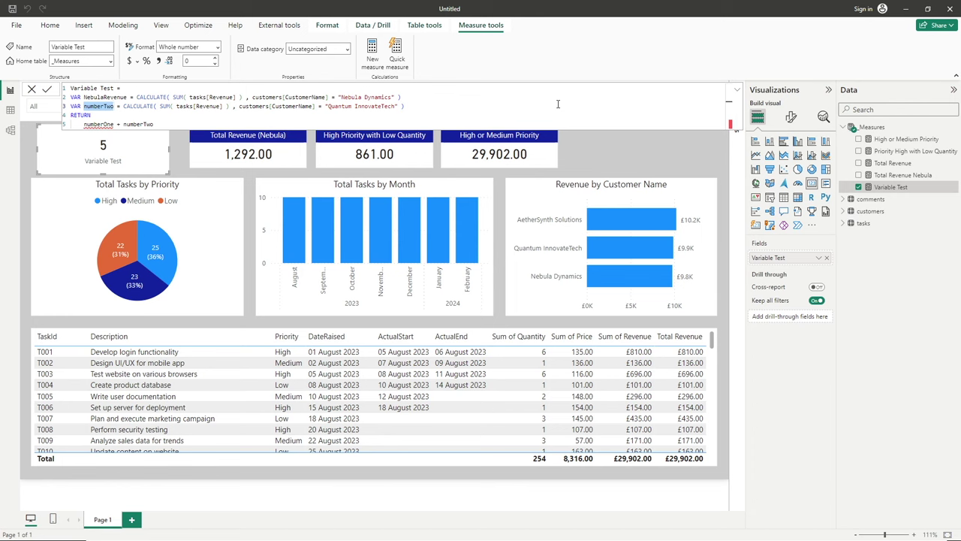
Rename the second variable from numberTwo to QuantumRevenue.
text(Quant)
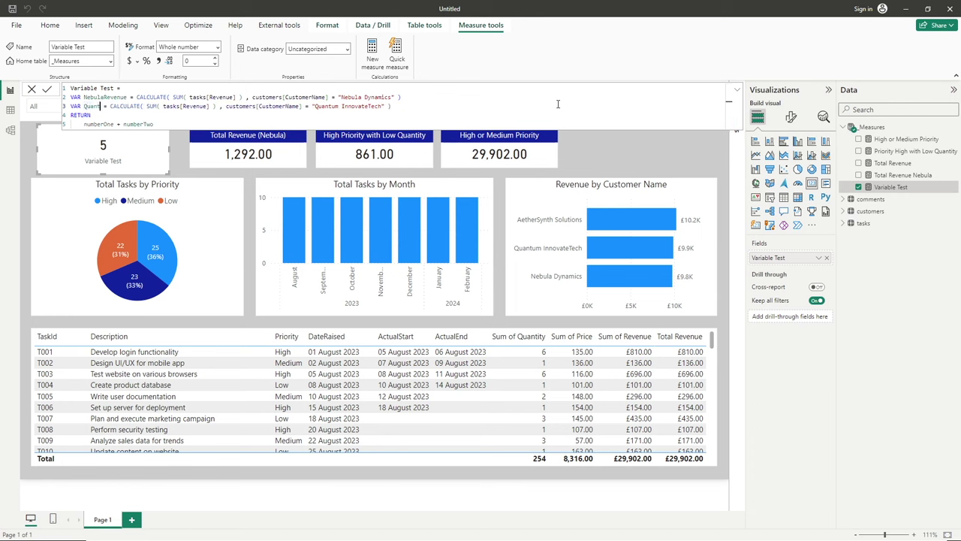
text(umRevenue)
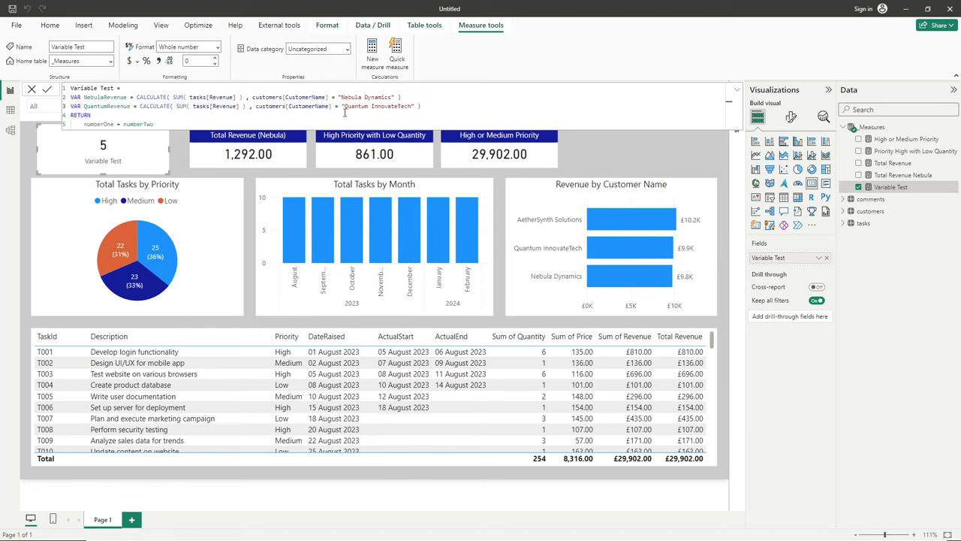
double_click(106, 108)
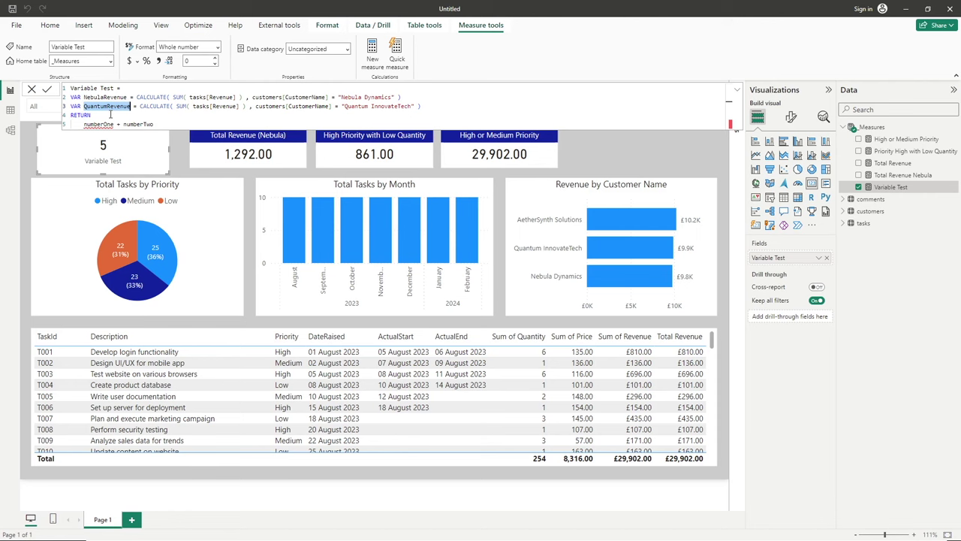
click(155, 125)
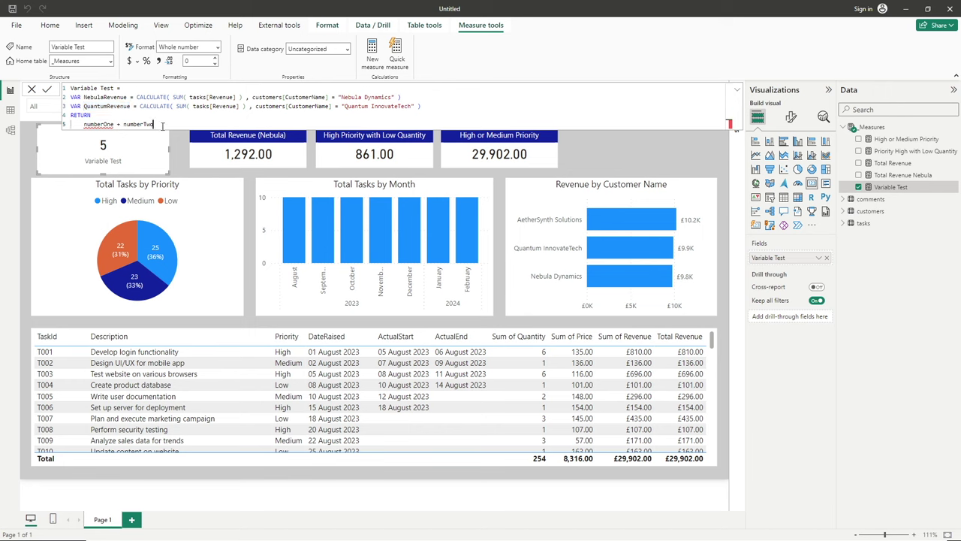
Change the RETURN line to NebulaRevenue + QuantumRevenue and commit the Variable Test measure.
double_click(106, 97)
key(ctrl+c)
double_click(99, 124)
key(ctrl+v)
double_click(109, 107)
key(ctrl+c)
double_click(150, 124)
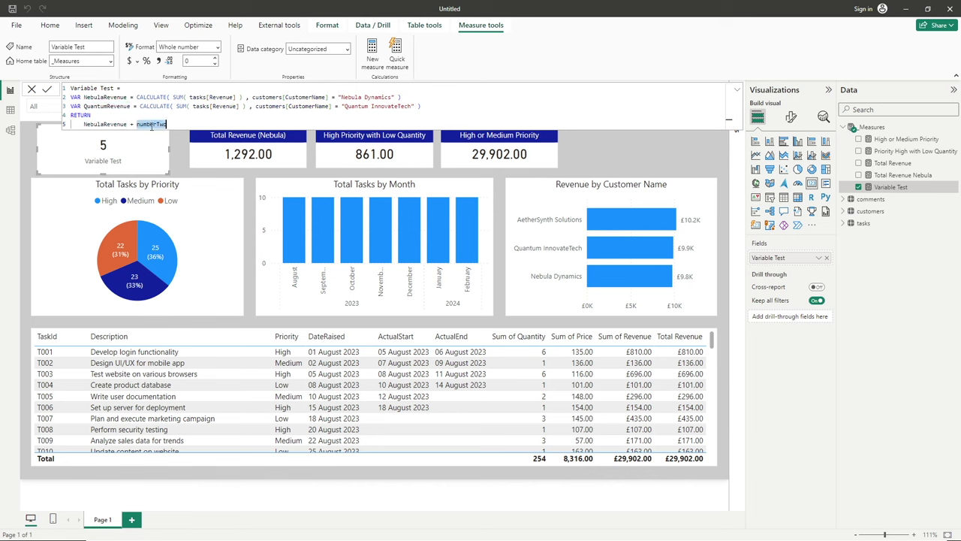
key(ctrl+v)
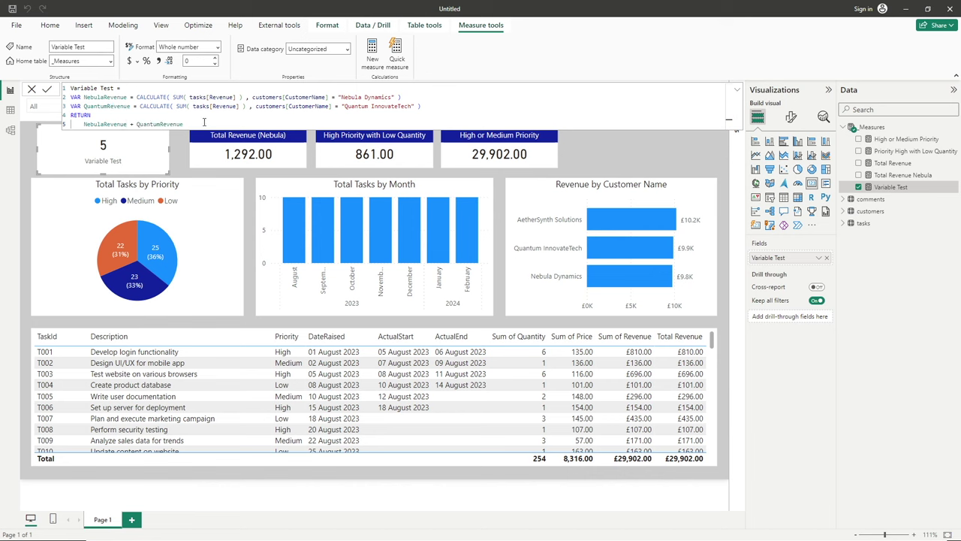
key(Return)
Set the card's Callout value display units to None so the total shows unrounded.
click(794, 119)
click(769, 187)
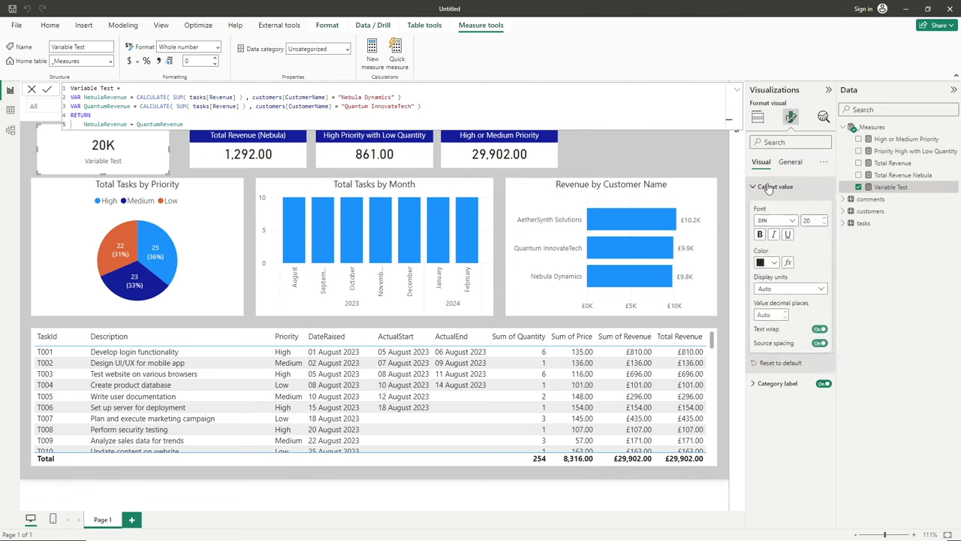
click(795, 294)
click(791, 317)
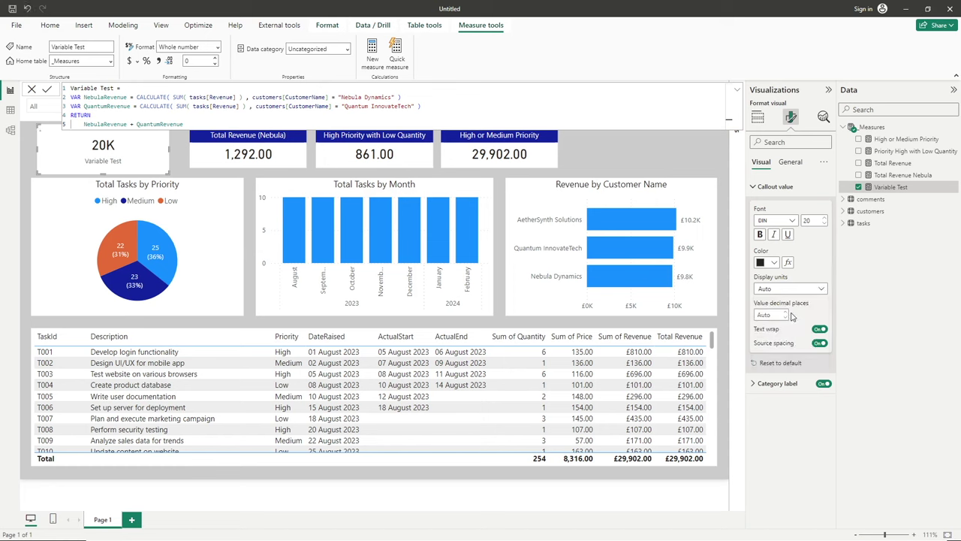